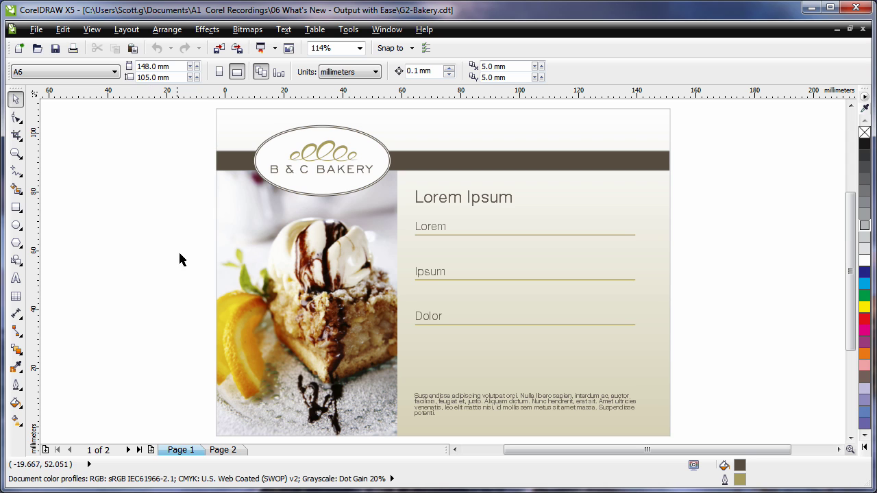
- Check page 2 of the layout, then start Collect For Output with automatic gathering of associated files
{"action": "left_click", "coordinate": [223, 450]}
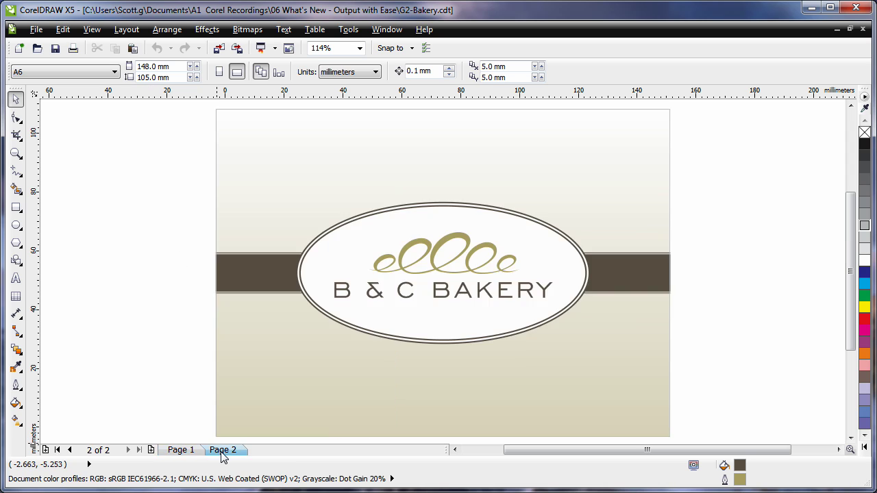
{"action": "left_click", "coordinate": [180, 450]}
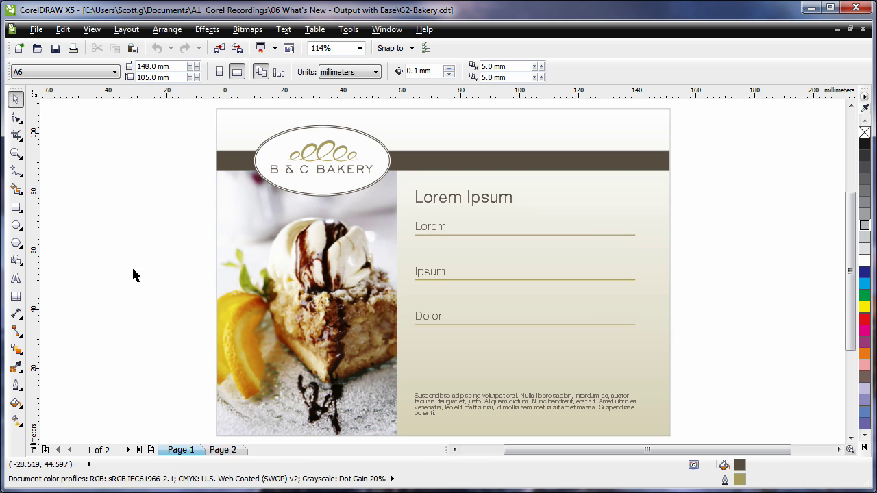
{"action": "left_click", "coordinate": [35, 30]}
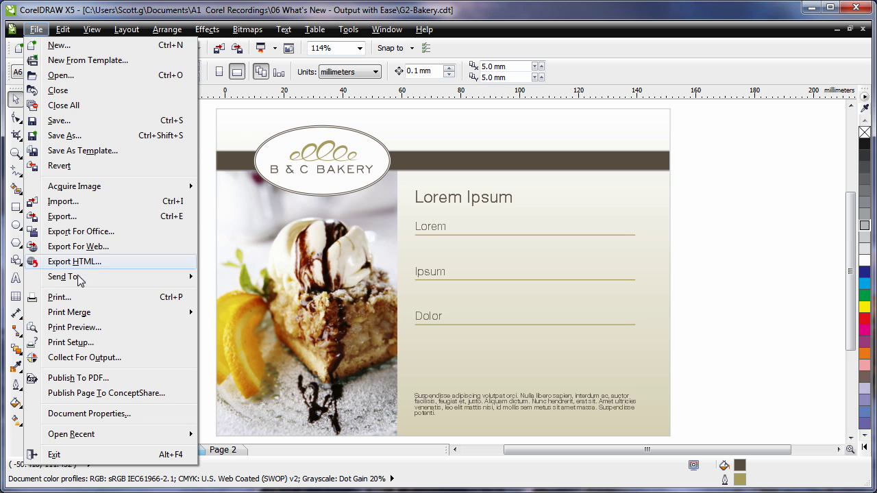
{"action": "left_click", "coordinate": [85, 358]}
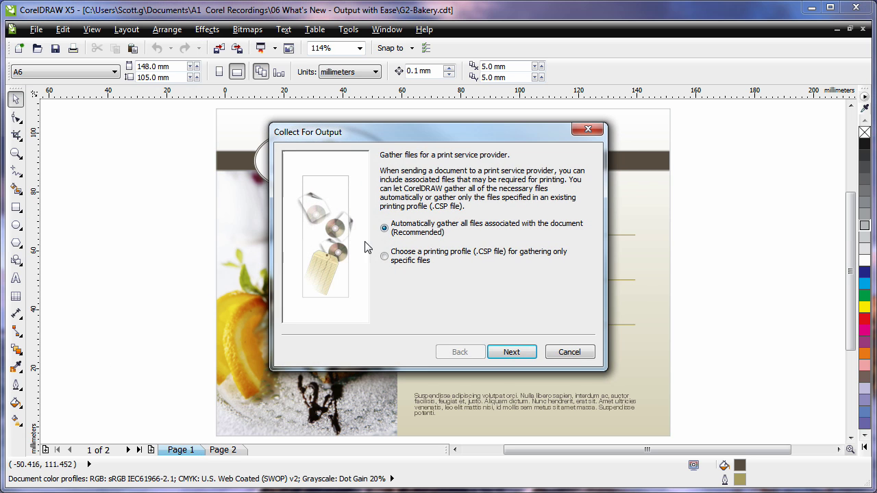
{"action": "left_click", "coordinate": [508, 356]}
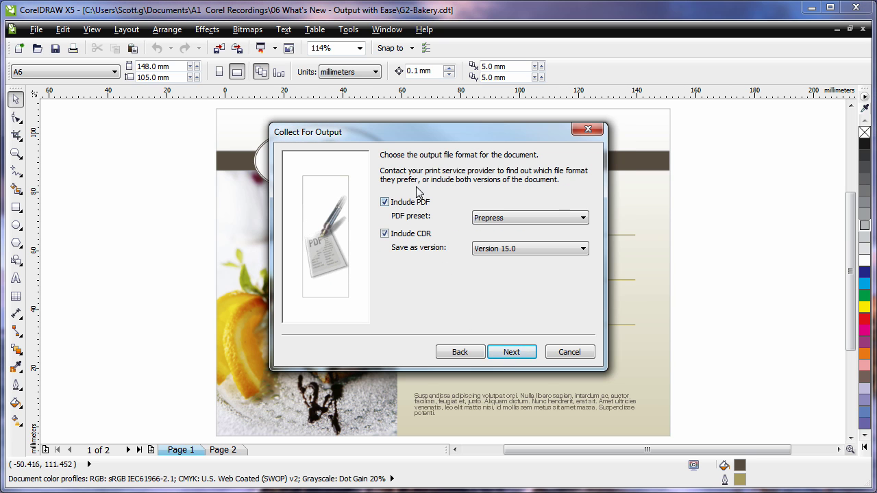
- Package a Prepress PDF with the CDR, document fonts and color profiles
{"action": "left_click", "coordinate": [581, 220]}
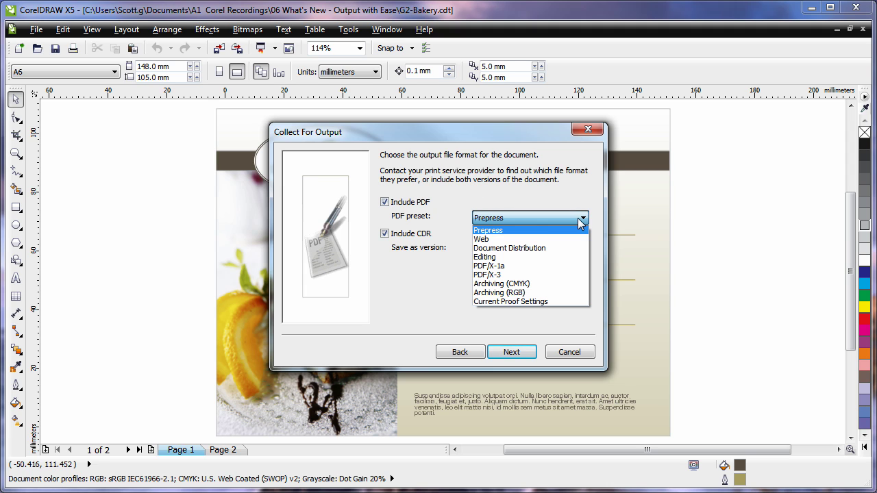
{"action": "left_click", "coordinate": [541, 202]}
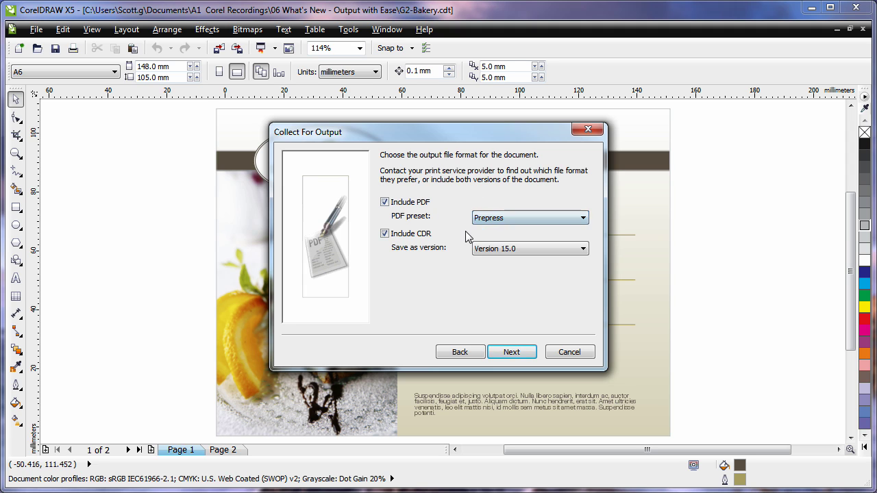
{"action": "left_click", "coordinate": [515, 356]}
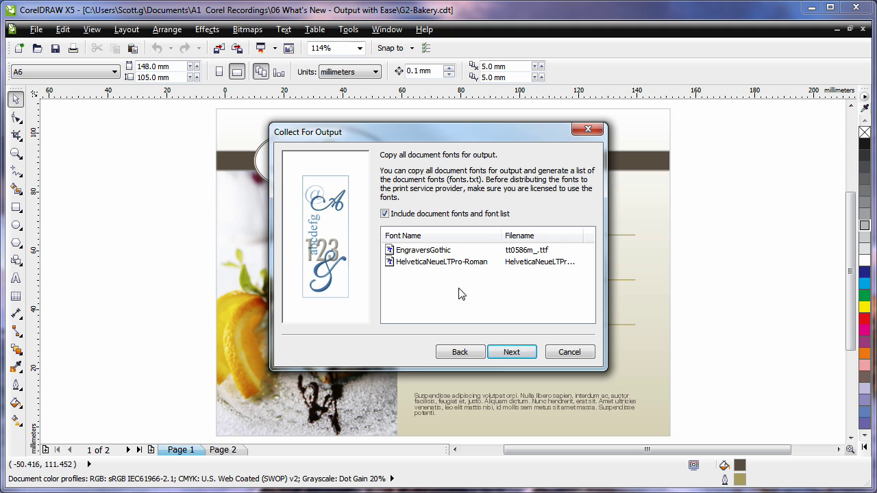
{"action": "left_click", "coordinate": [512, 353]}
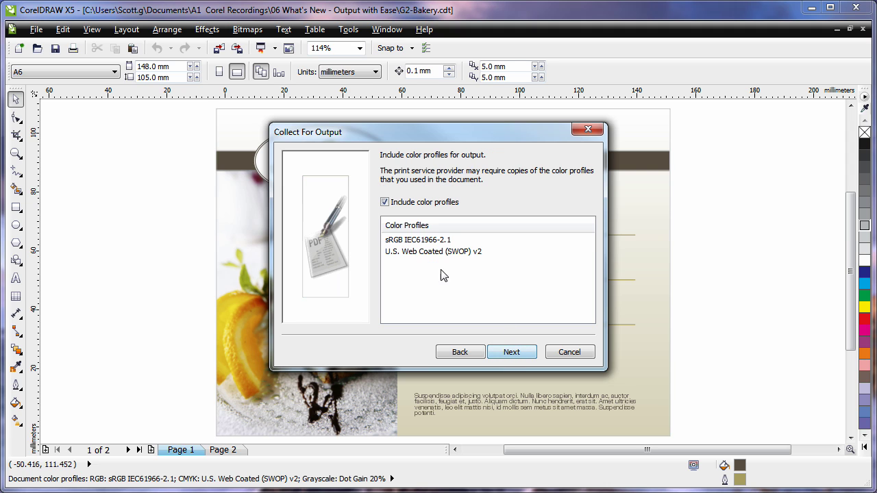
{"action": "left_click", "coordinate": [518, 354]}
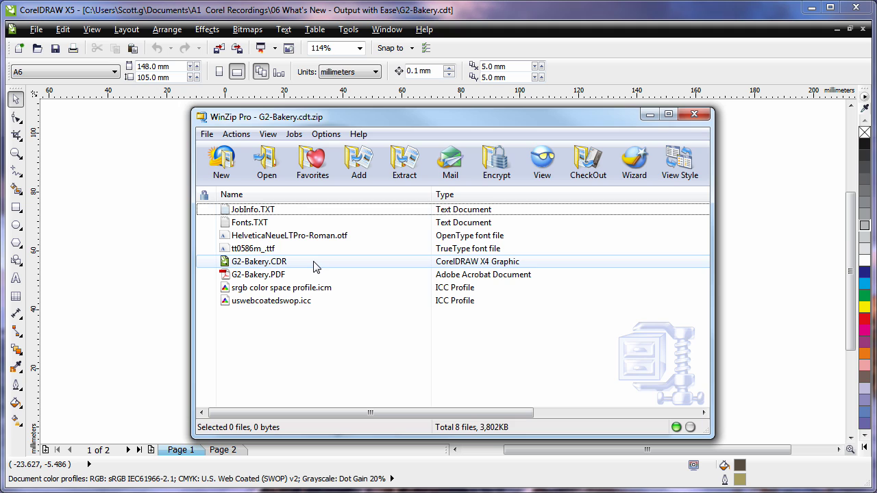
- Preview the packaged G2-Bakery.PDF in Adobe Reader down to page 2, then close Reader
{"action": "double_click", "coordinate": [274, 276]}
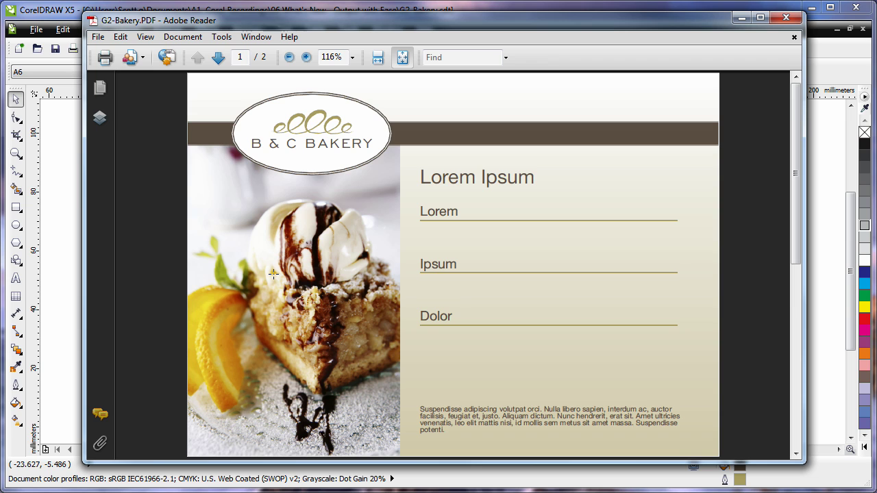
{"action": "left_click_drag", "start_coordinate": [792, 163], "coordinate": [793, 360]}
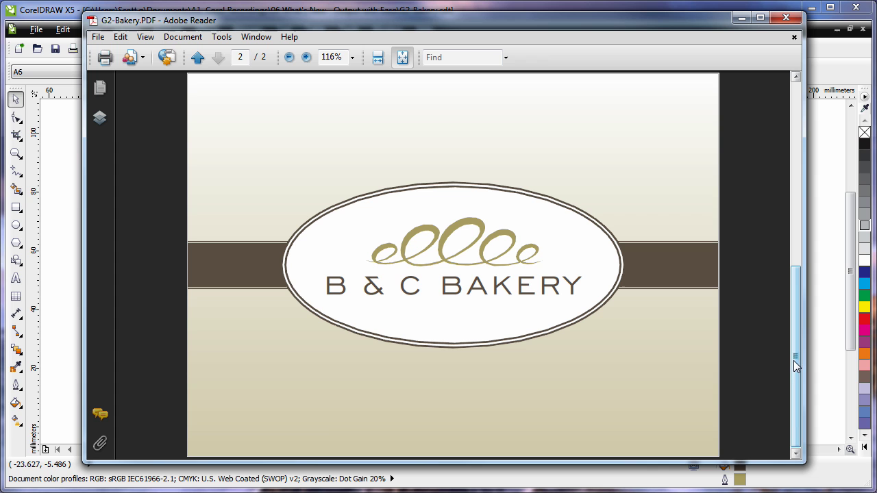
{"action": "left_click", "coordinate": [785, 18]}
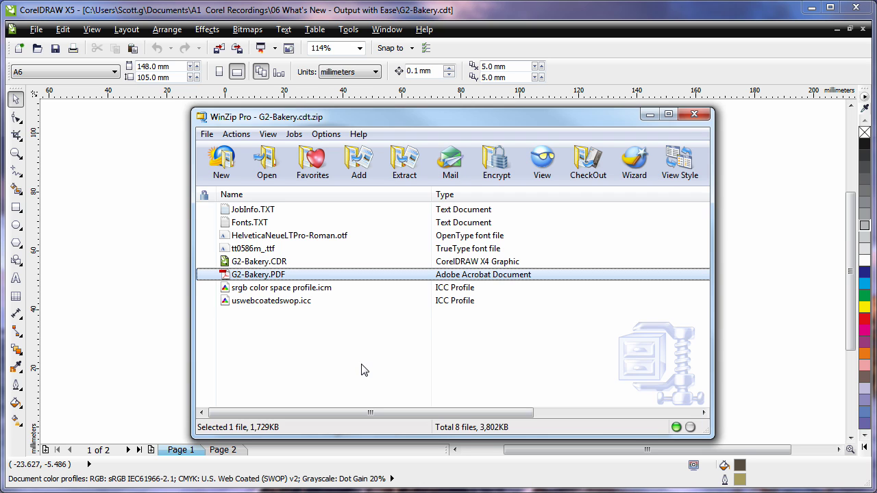
- Close the WinZip Pro window holding G2-Bakery.cdt.zip
{"action": "left_click", "coordinate": [694, 117]}
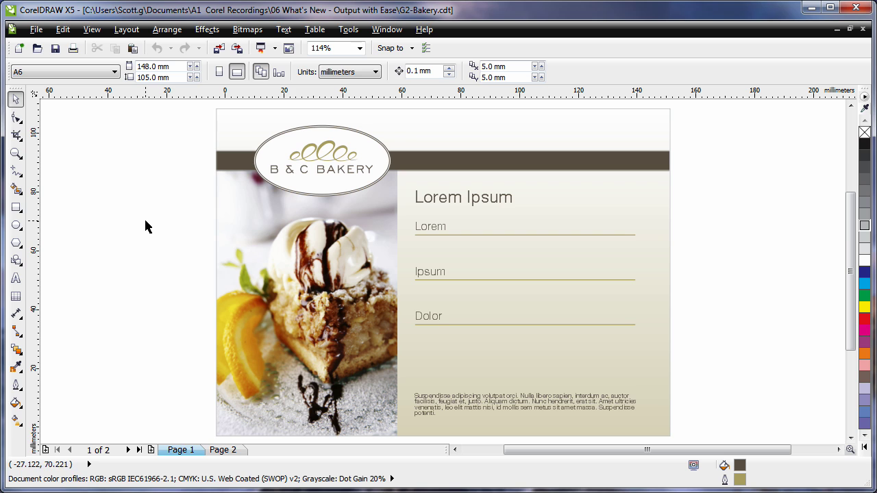
- Open the selected logo and photo objects in Export For Web, comparing a GIF against a Medium quality JPEG
{"action": "left_click_drag", "start_coordinate": [186, 118], "coordinate": [419, 450]}
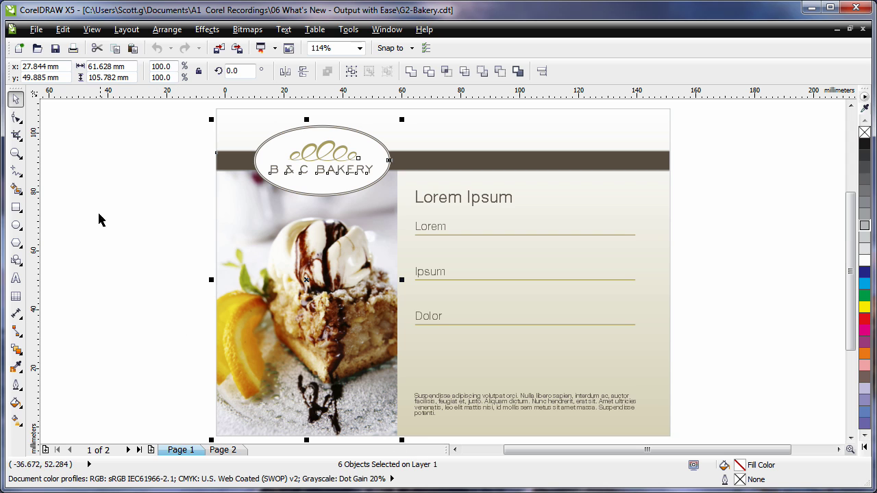
{"action": "left_click", "coordinate": [36, 30]}
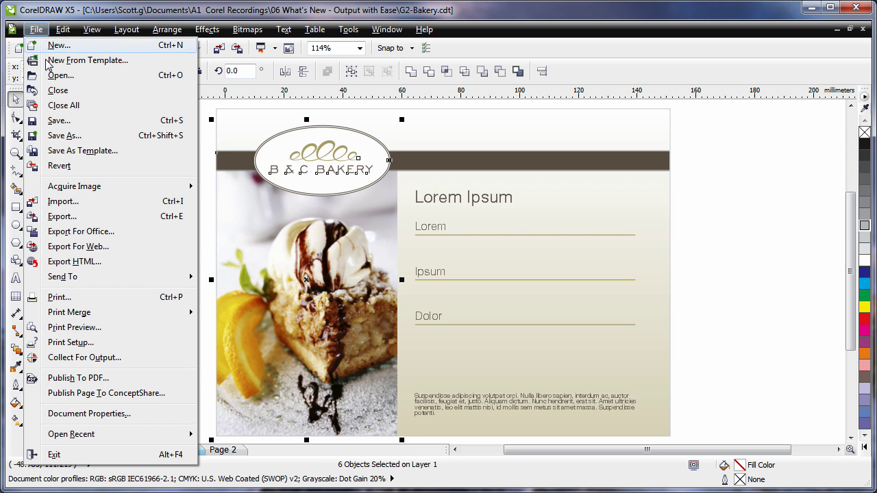
{"action": "left_click", "coordinate": [106, 251]}
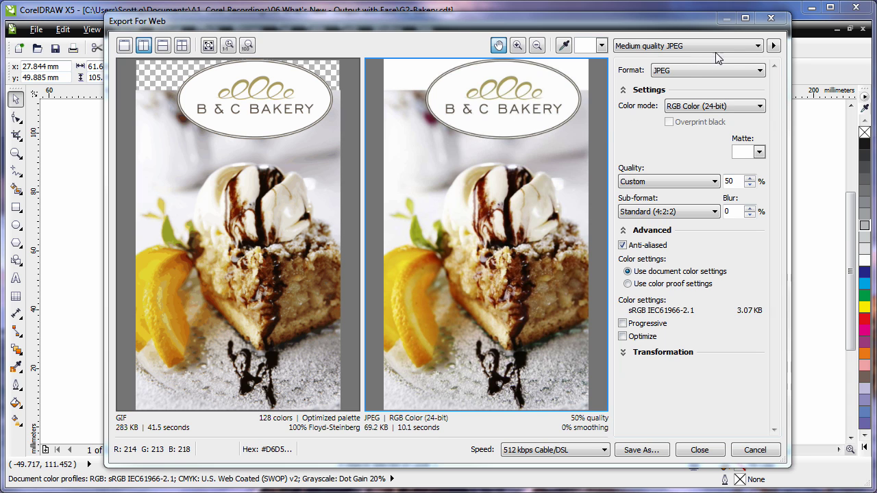
{"action": "left_click", "coordinate": [758, 46]}
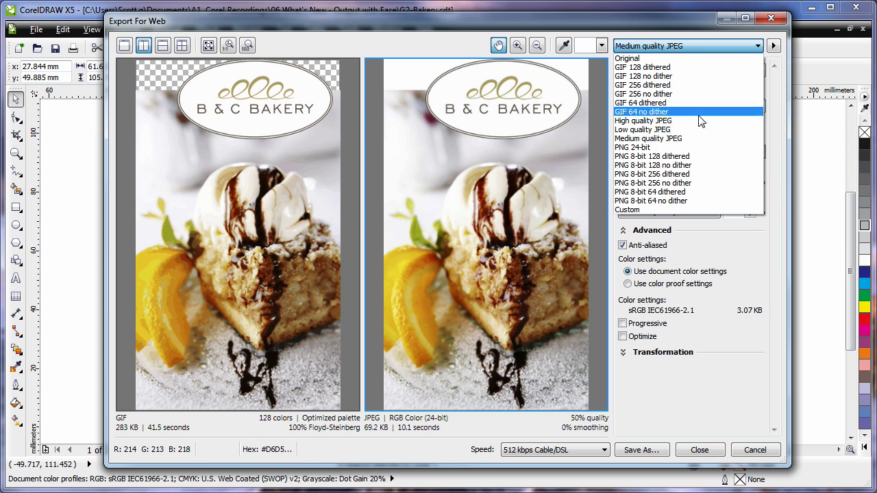
{"action": "left_click", "coordinate": [693, 27]}
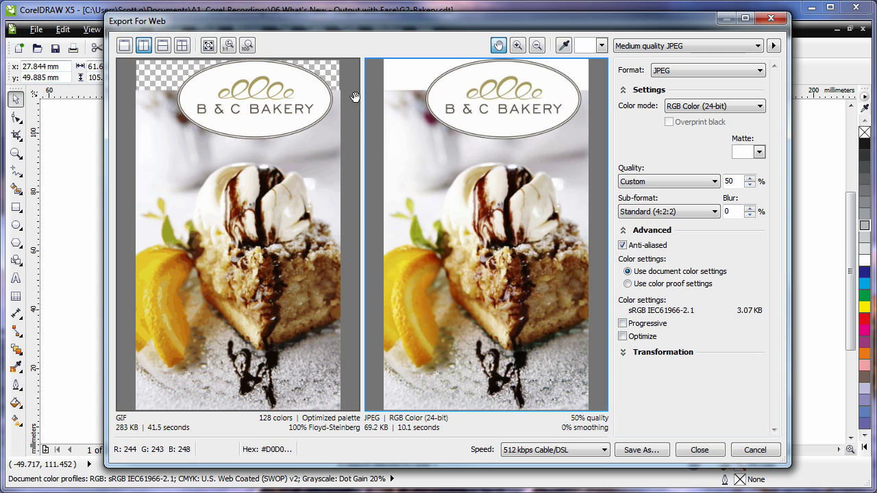
{"action": "left_click", "coordinate": [289, 216]}
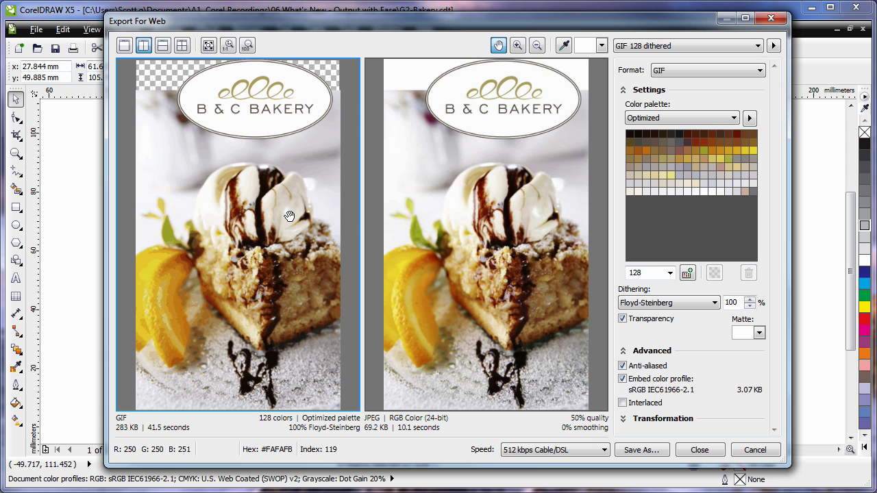
- Compare the GIF with a PNG 8-bit 128 dithered preview side by side, centred on the B & C logo
{"action": "left_click", "coordinate": [181, 45]}
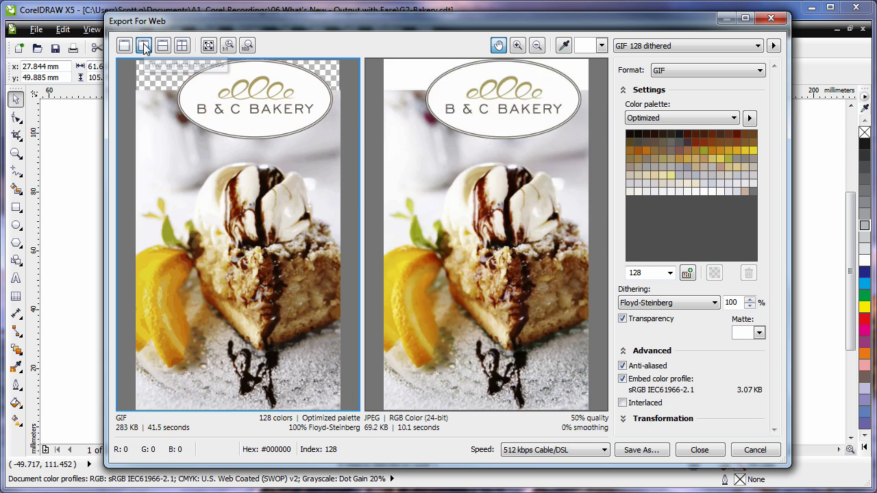
{"action": "left_click", "coordinate": [143, 46]}
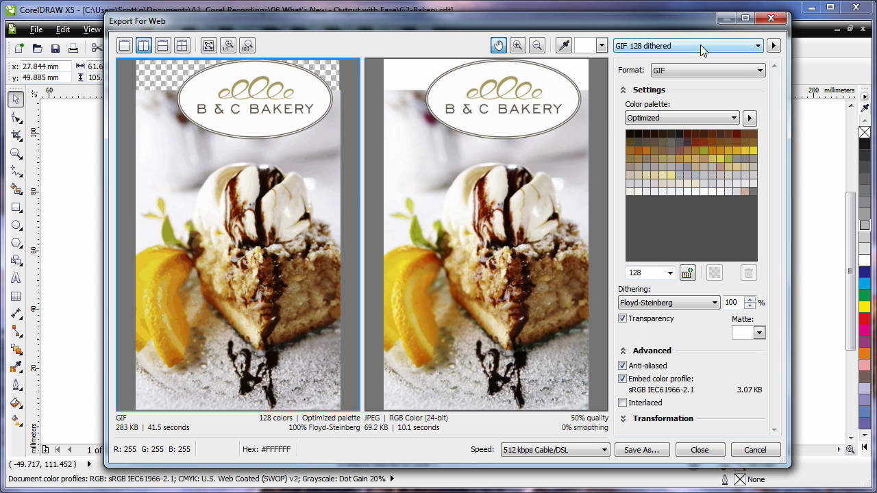
{"action": "left_click", "coordinate": [490, 171]}
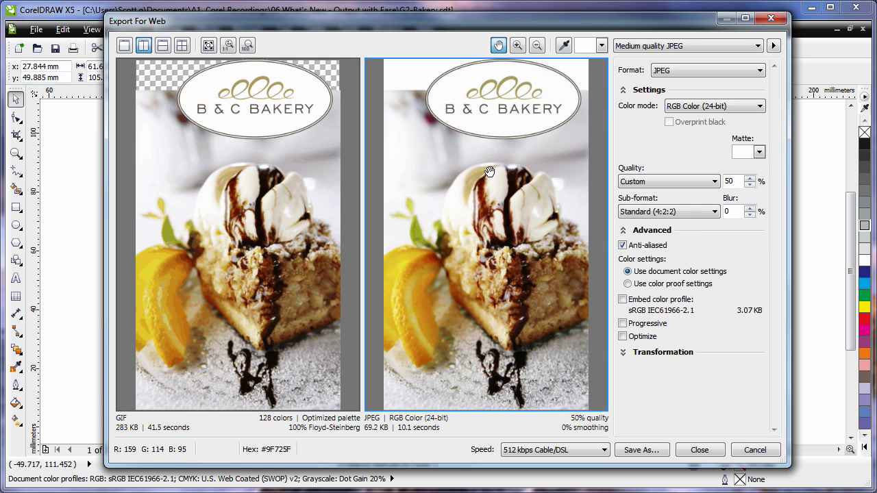
{"action": "left_click", "coordinate": [757, 46]}
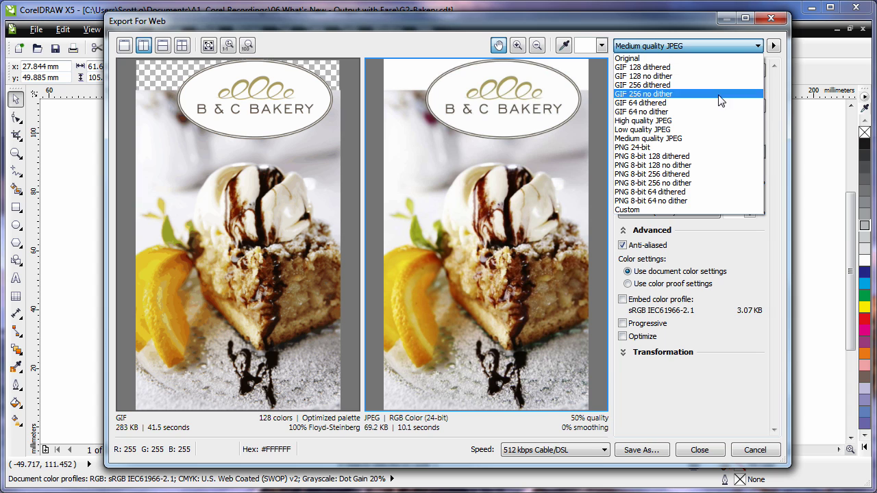
{"action": "left_click", "coordinate": [700, 161]}
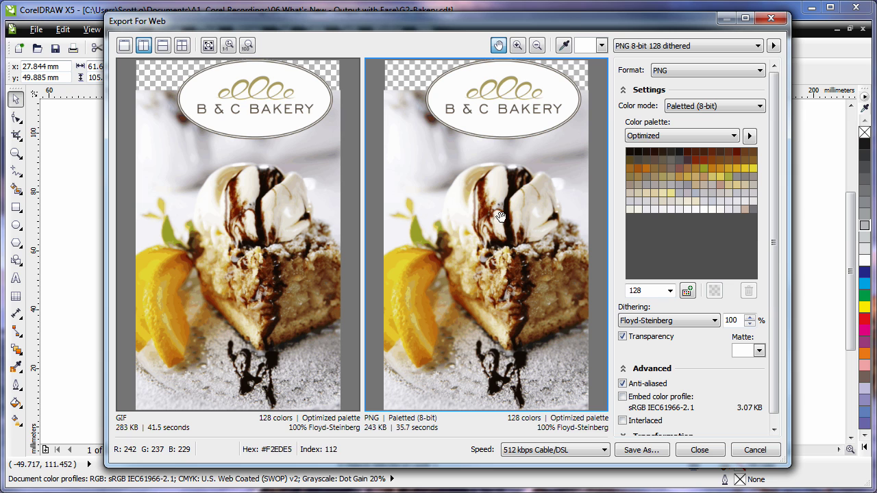
{"action": "scroll", "coordinate": [229, 114], "scroll_direction": "up", "scroll_amount": 3}
{"action": "scroll", "coordinate": [230, 113], "scroll_direction": "up", "scroll_amount": 5}
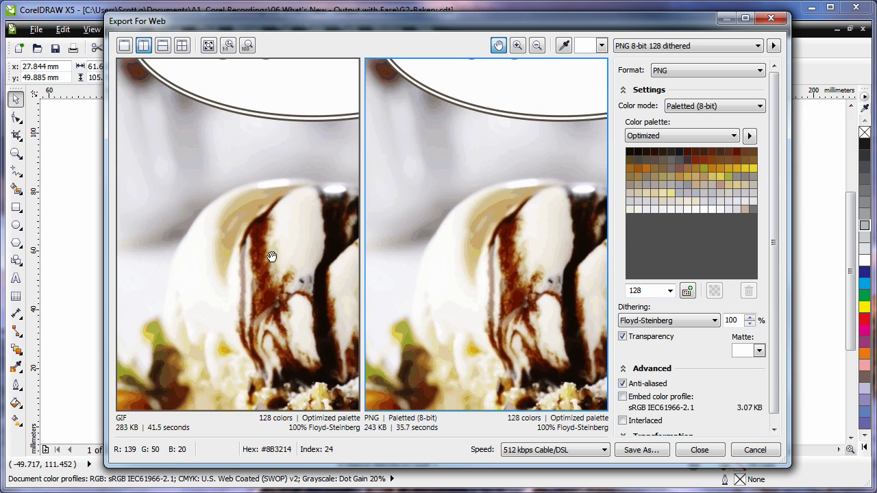
{"action": "left_click", "coordinate": [190, 167]}
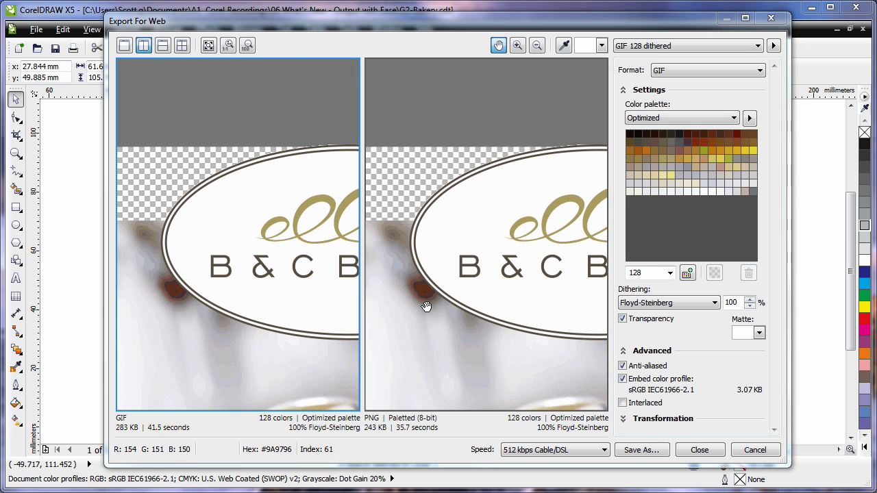
- Turn off transparency in the PNG preview and use a green matte behind the logo
{"action": "left_click", "coordinate": [425, 306]}
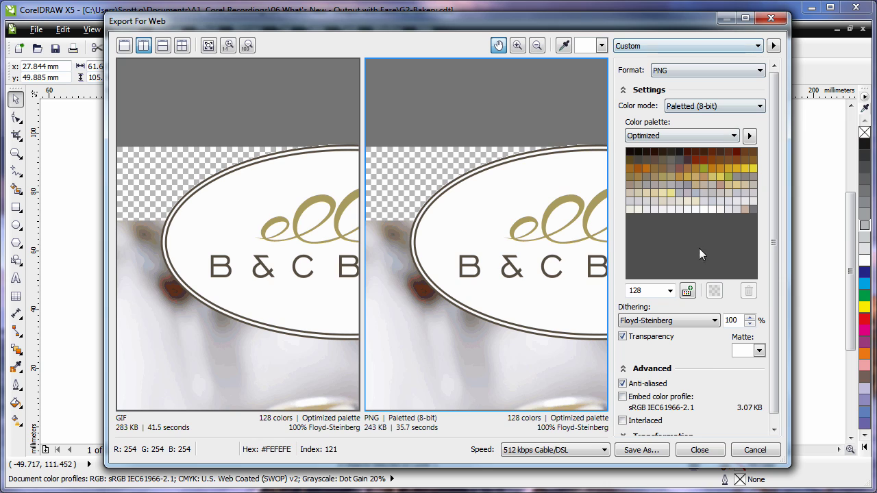
{"action": "left_click", "coordinate": [622, 336]}
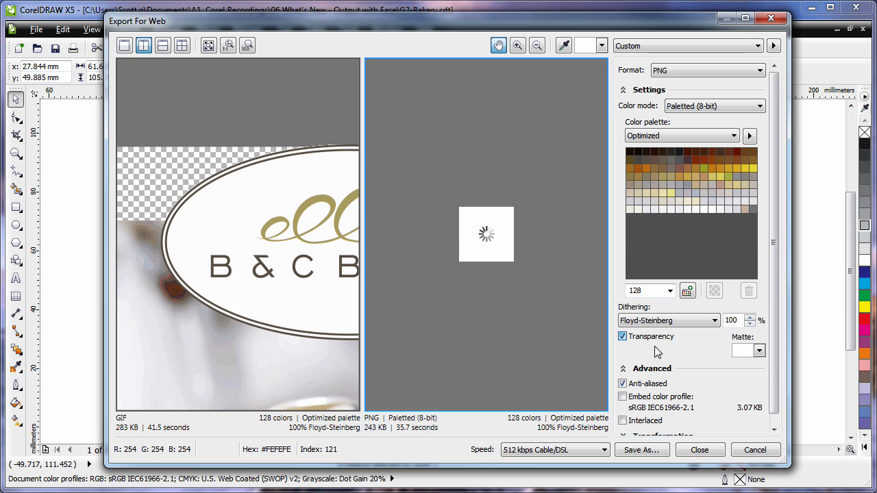
{"action": "left_click", "coordinate": [759, 351]}
{"action": "left_click", "coordinate": [758, 374]}
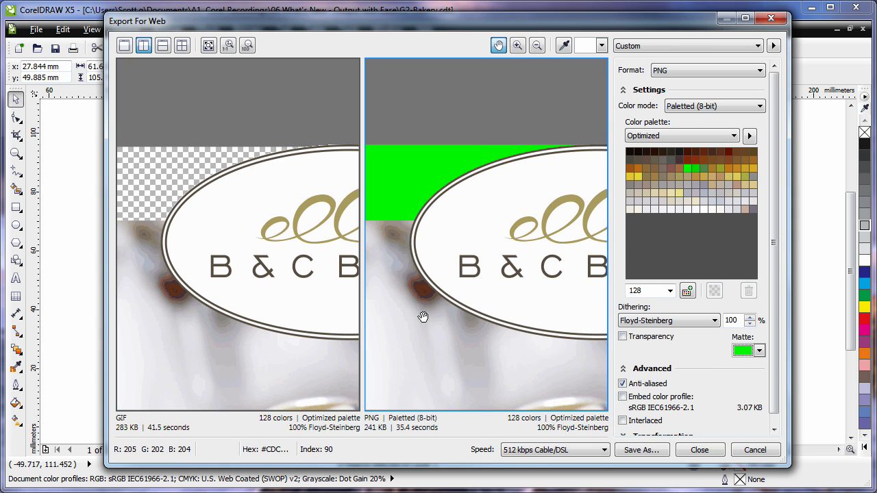
{"action": "left_click", "coordinate": [756, 46]}
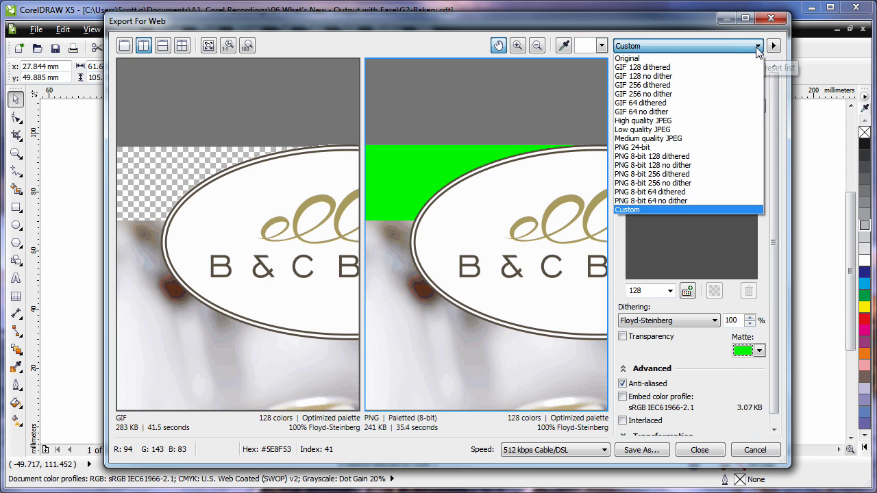
- Switch the right preview to PNG 24-bit and zoom both previews in on the logo
{"action": "left_click", "coordinate": [657, 148]}
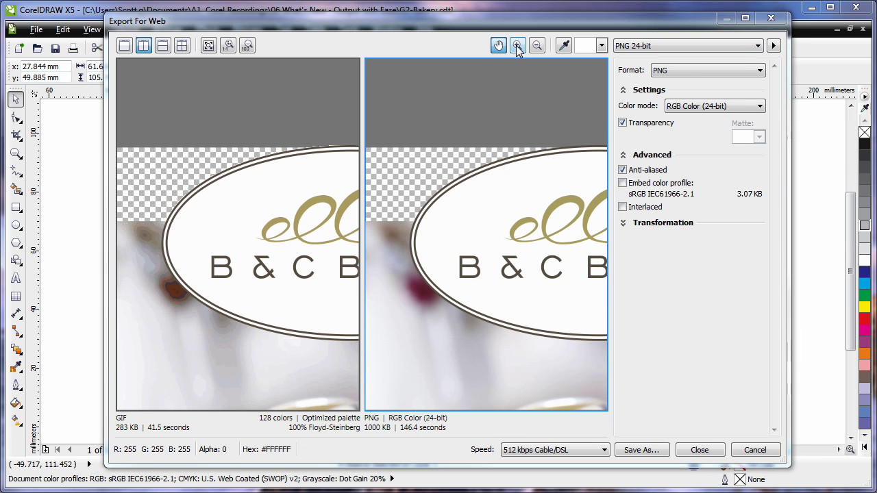
{"action": "left_click", "coordinate": [517, 45]}
{"action": "left_click", "coordinate": [455, 201]}
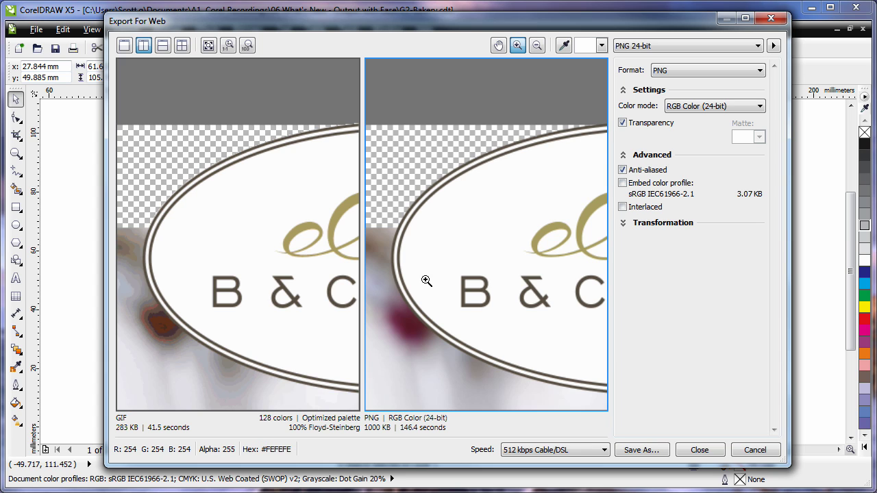
{"action": "left_click", "coordinate": [757, 45]}
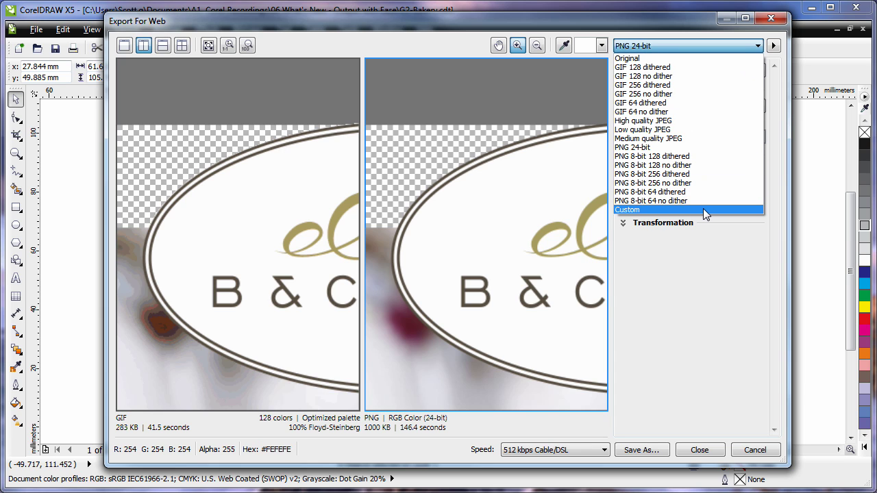
{"action": "left_click", "coordinate": [701, 339]}
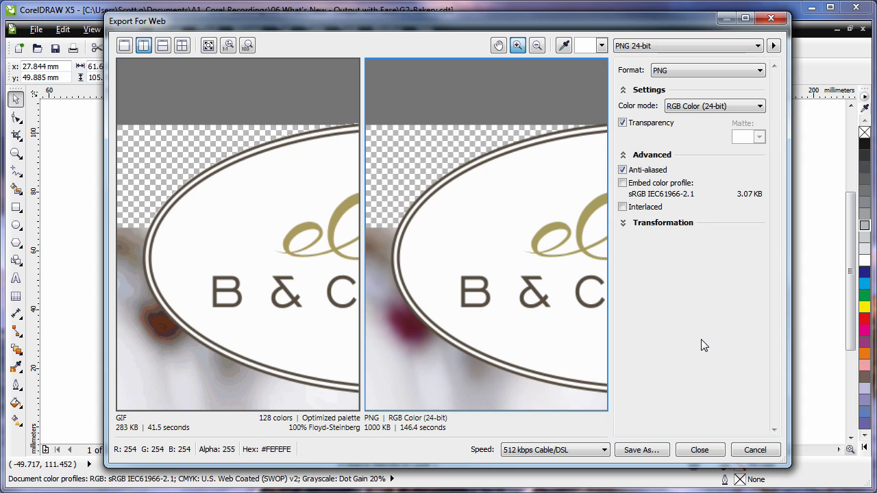